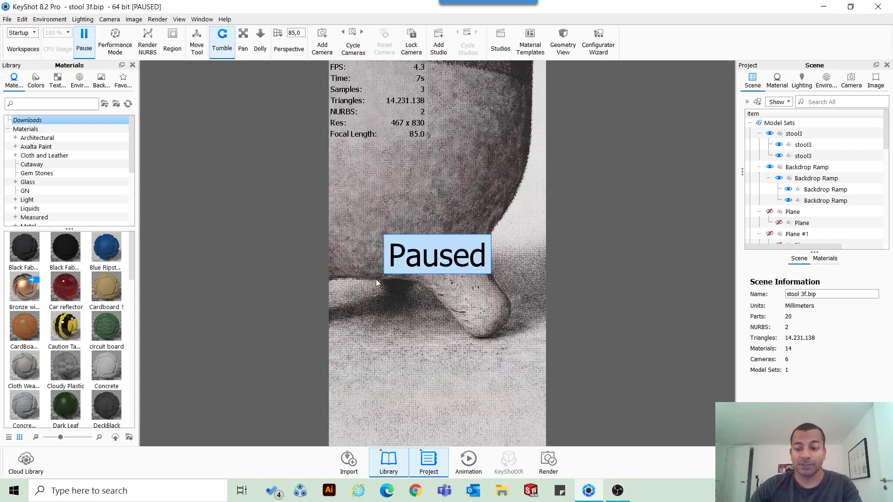
Unpause real-time rendering with Shift+P so the stool close-up refines again.
key(shift+p)
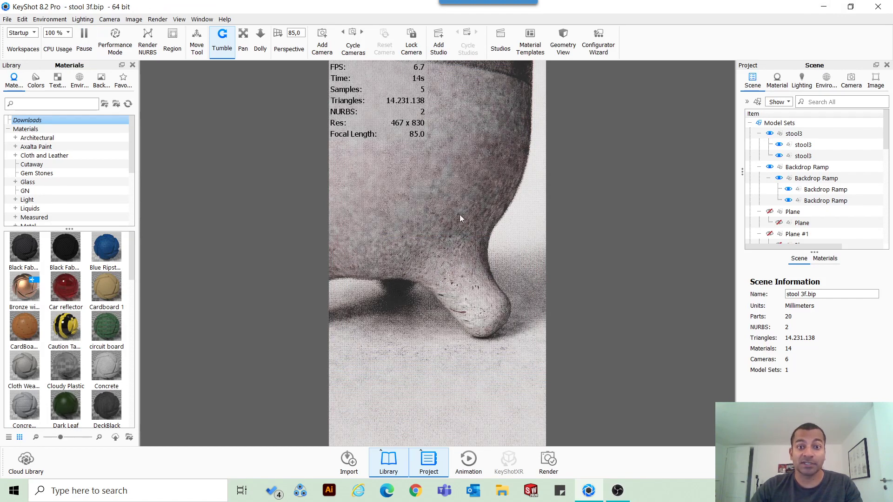
Show the Camera settings and browse Cloud Library textures such as walnut and Brick.
click(851, 80)
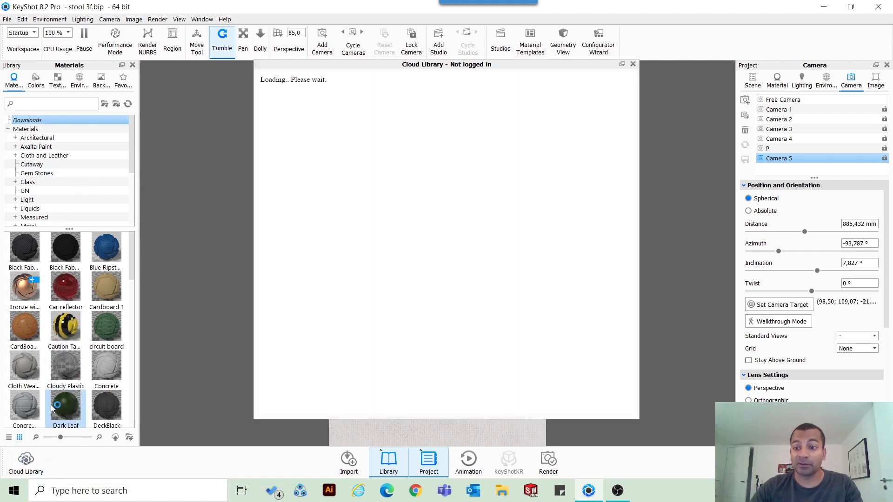
scroll(52, 408, down, 10)
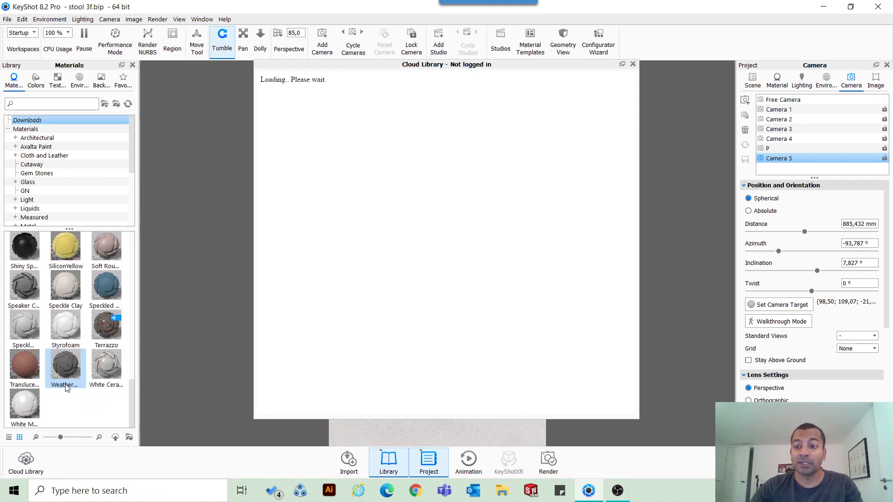
scroll(67, 389, up, 10)
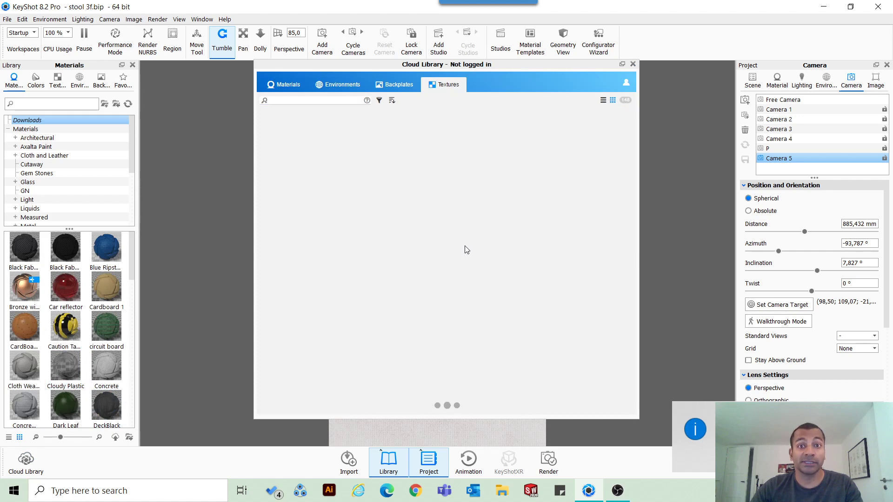
Search Cloud Library materials for 'weathered', view Weathered Concrete's details, then close the library.
click(294, 100)
drag(333, 65, 558, 75)
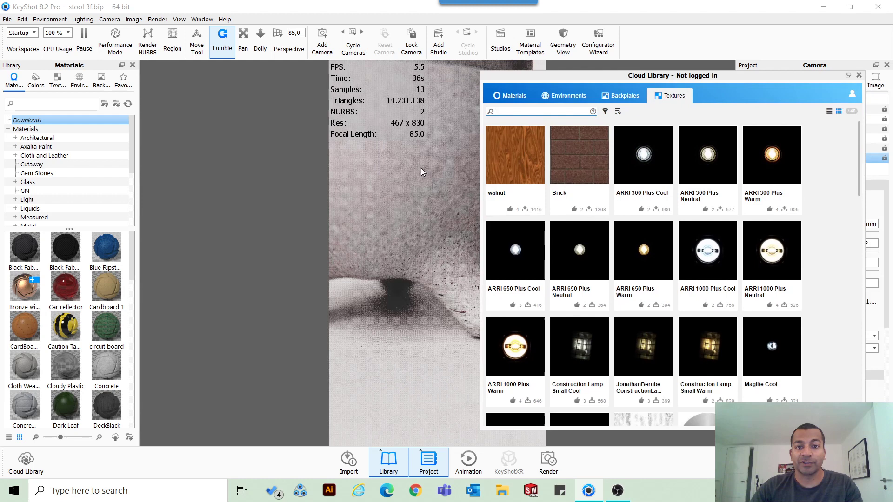
scroll(70, 372, down, 10)
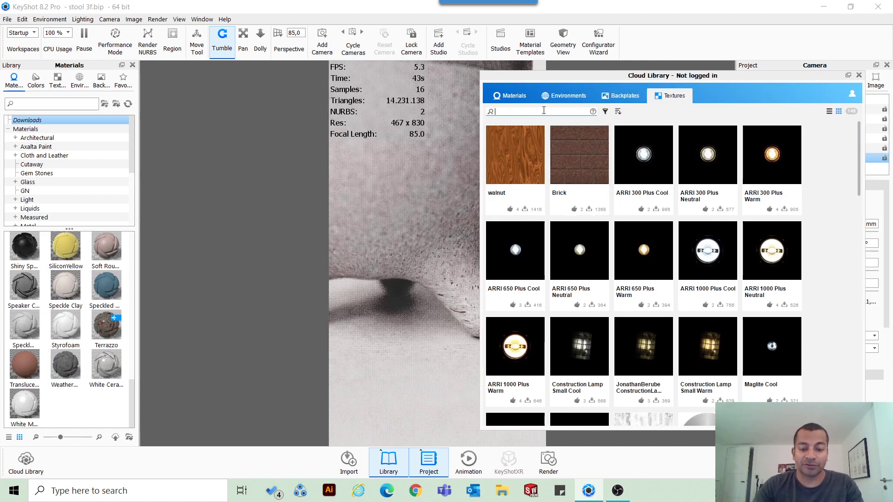
click(510, 95)
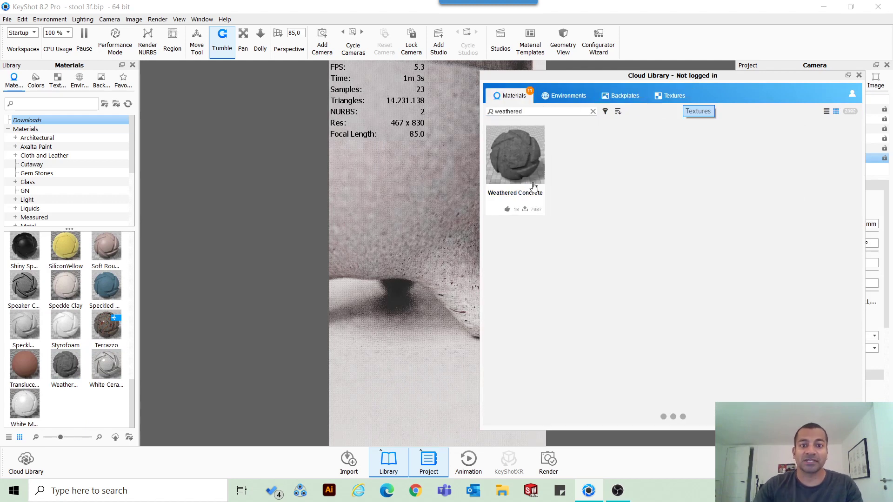
click(513, 168)
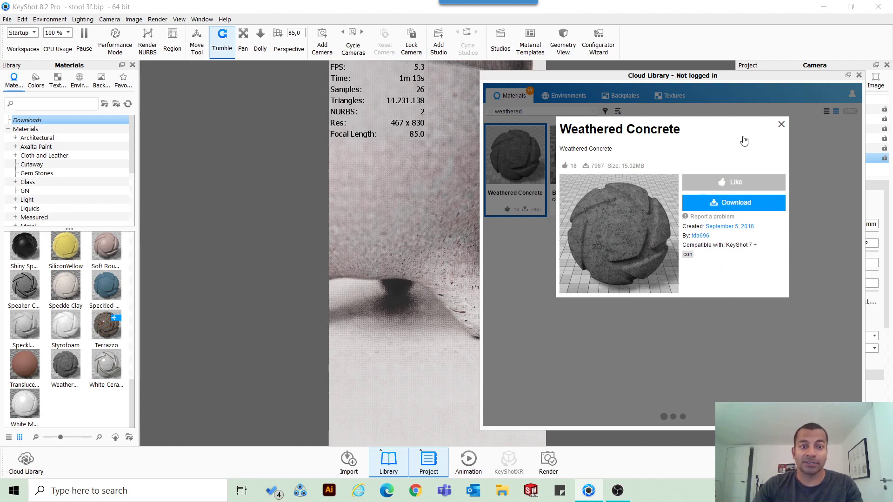
click(781, 125)
click(858, 76)
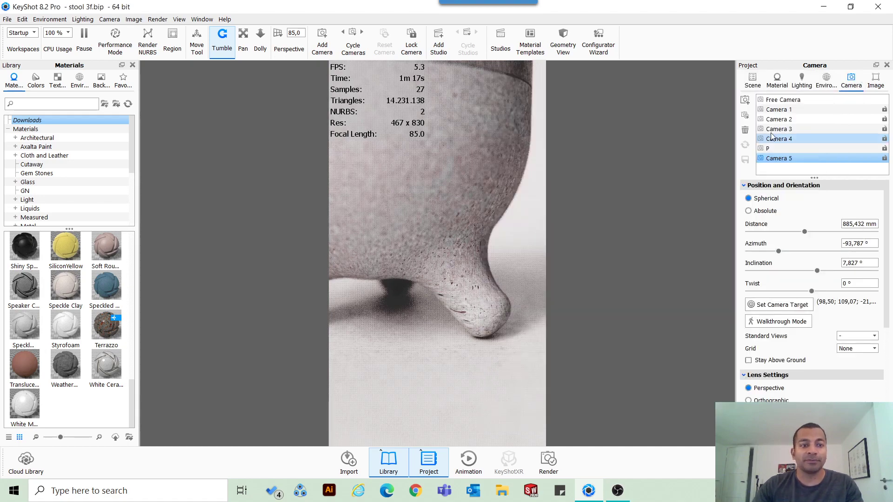
Switch to Camera 1, load the seat top's material, and look up Dream Fabric in the Cloud Library.
click(774, 110)
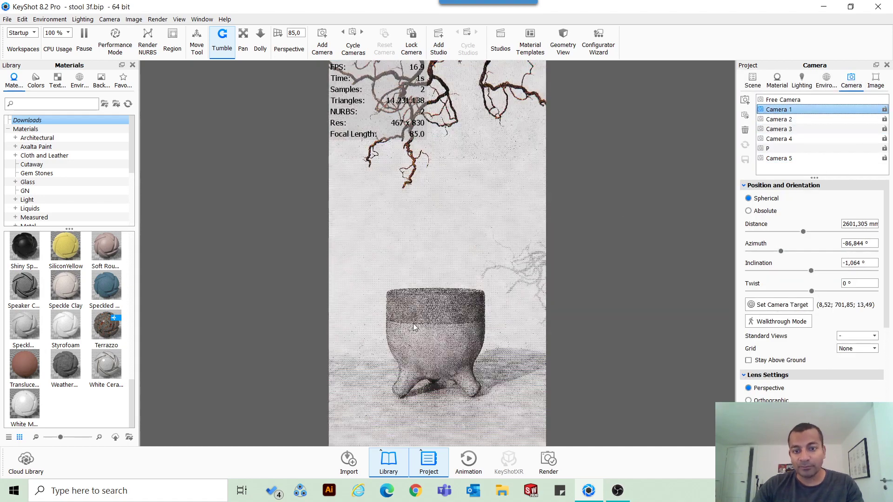
double_click(437, 309)
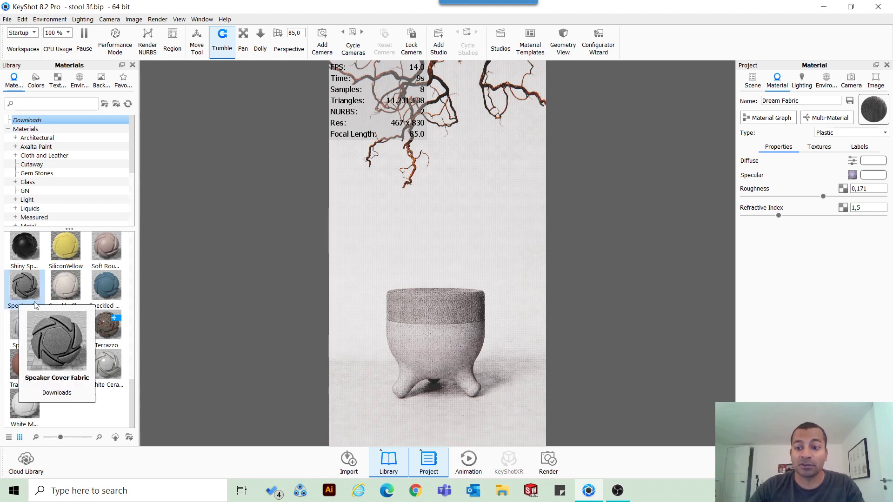
click(24, 462)
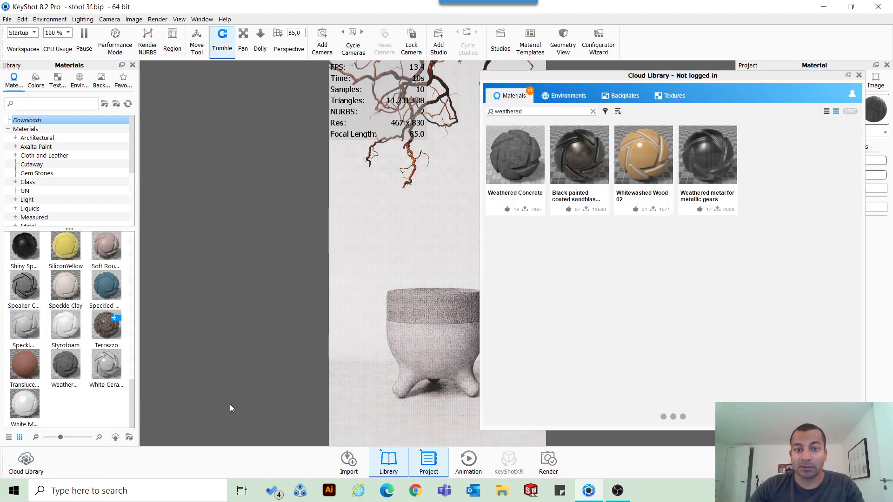
double_click(518, 112)
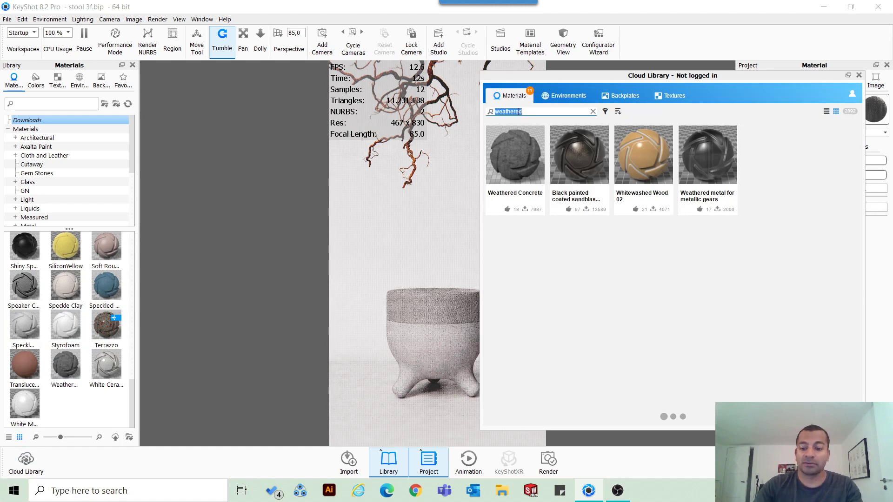
text(dream fabri)
click(711, 239)
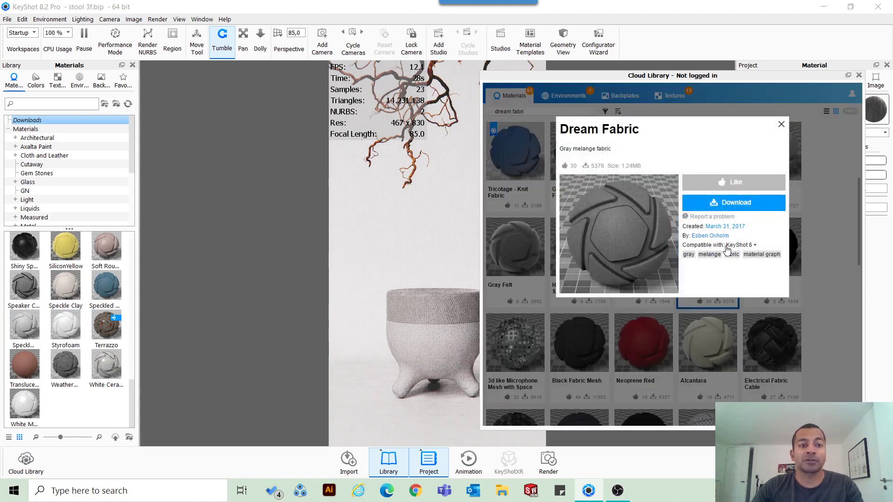
click(782, 125)
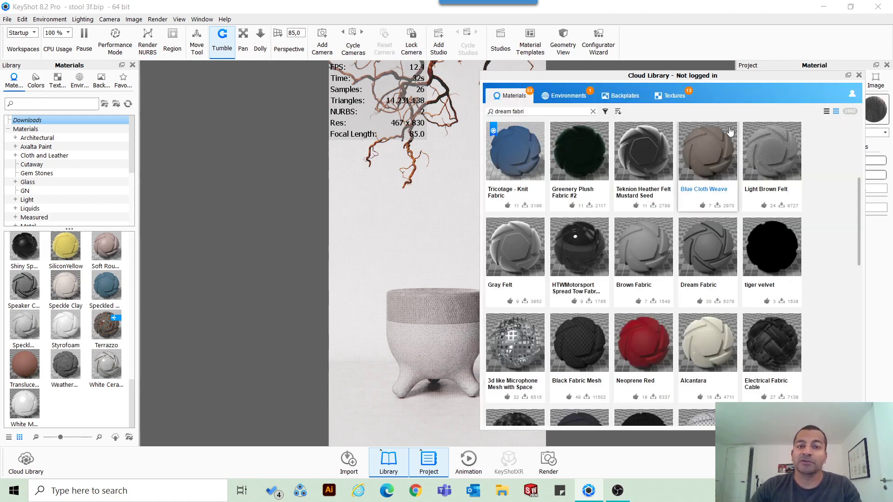
click(859, 76)
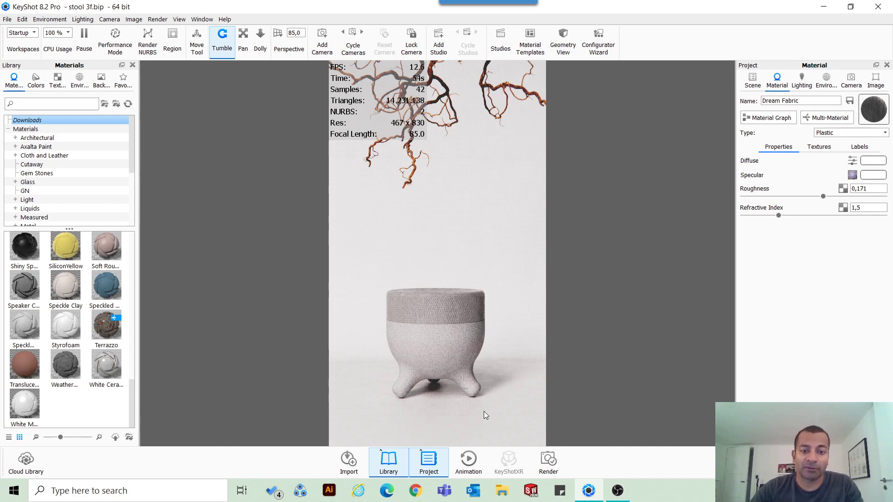
Load the stool base's material, then search 'speckled clay' in the Cloud Library and view Speckle Clay.
double_click(457, 420)
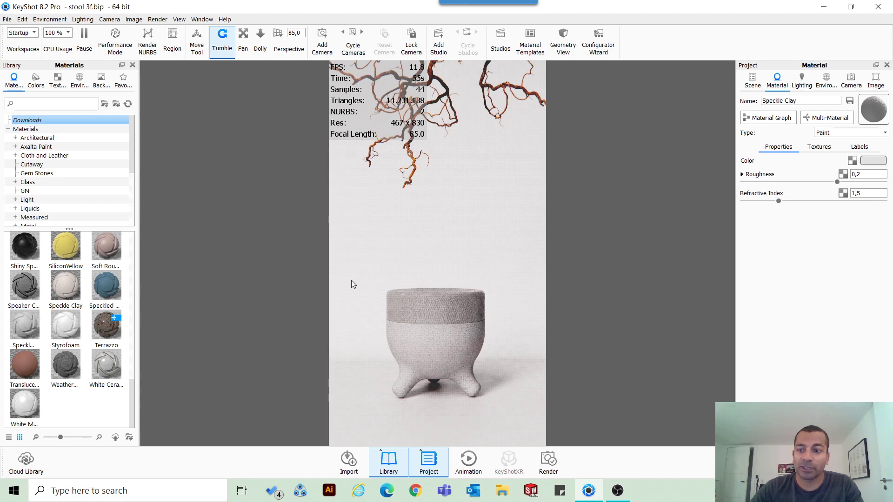
mouse_move(73, 296)
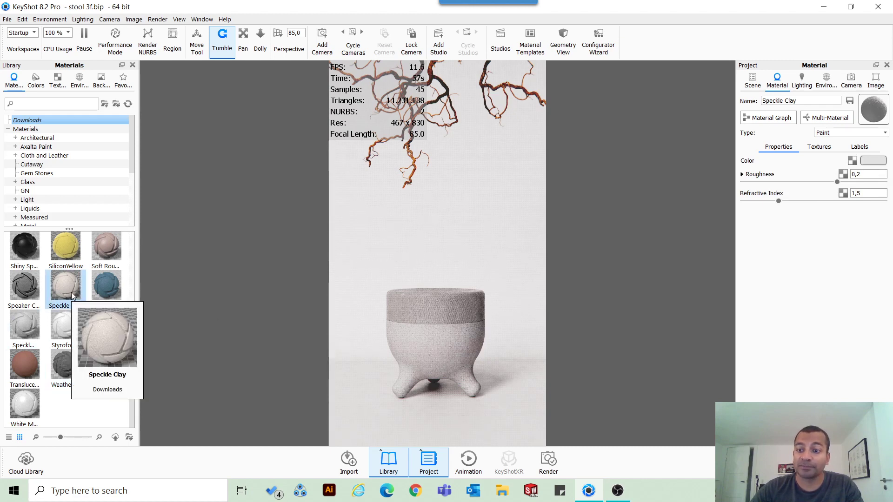
click(25, 459)
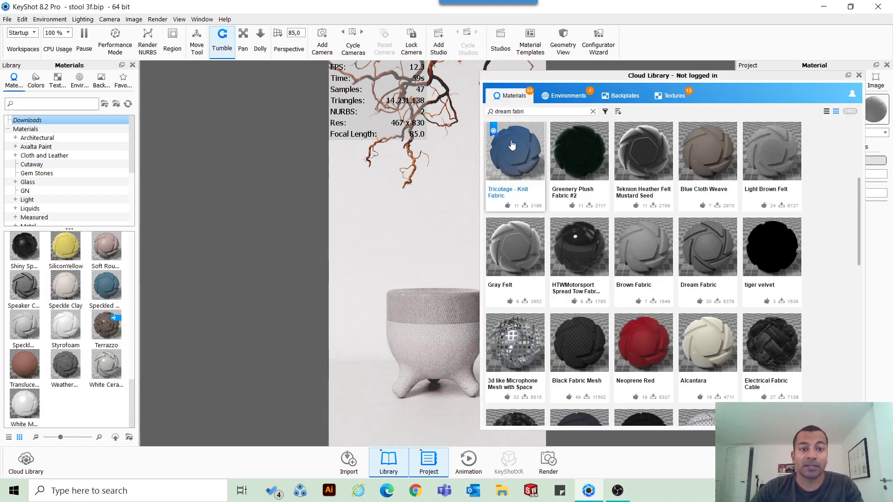
key(ctrl+a)
text(speckled clay)
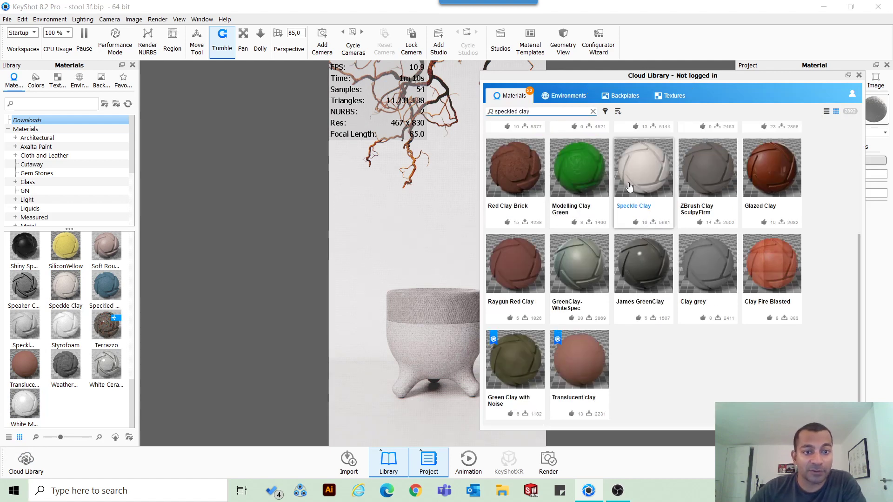
click(643, 174)
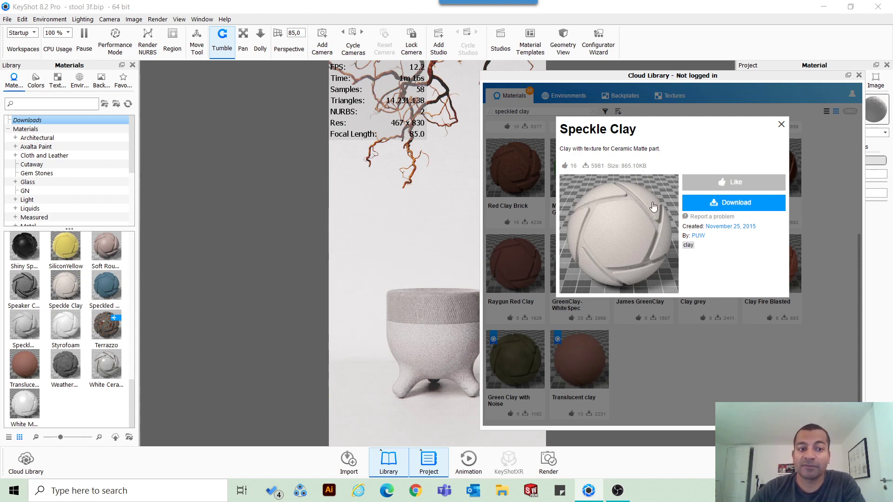
click(859, 76)
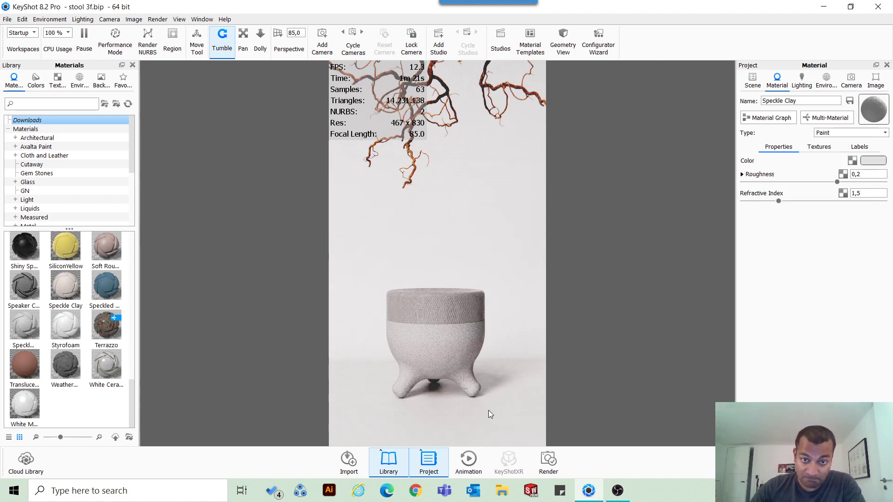
Inspect Speckle Clay's material graph, where a texture map feeds the bump, then show Environment settings.
click(746, 118)
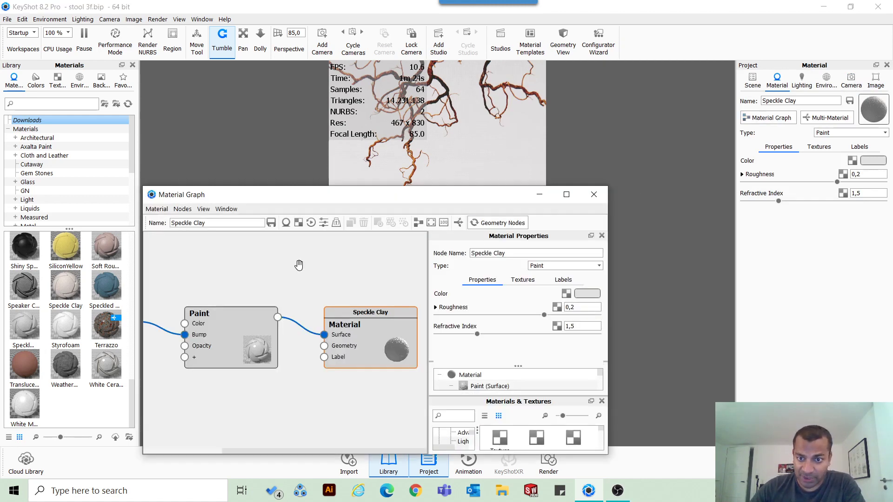
mouse_move(261, 283)
mouse_down()
mouse_move(293, 277)
mouse_move(239, 291)
mouse_up()
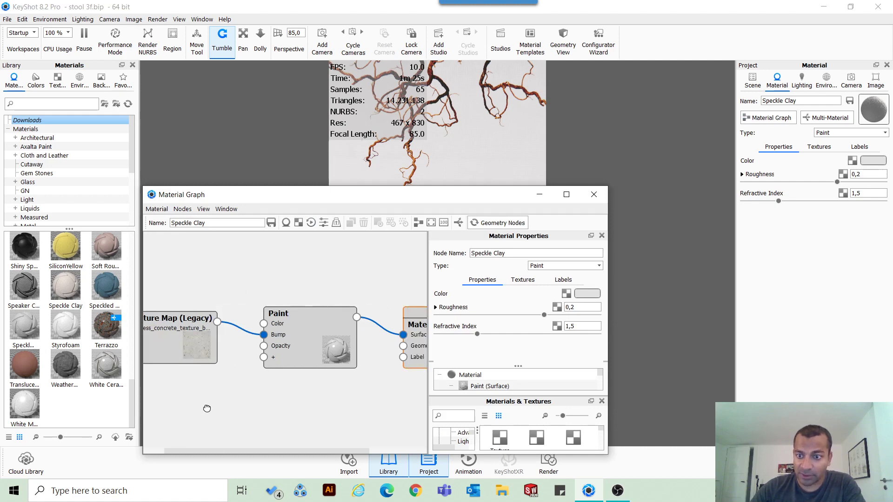
drag(298, 368, 180, 392)
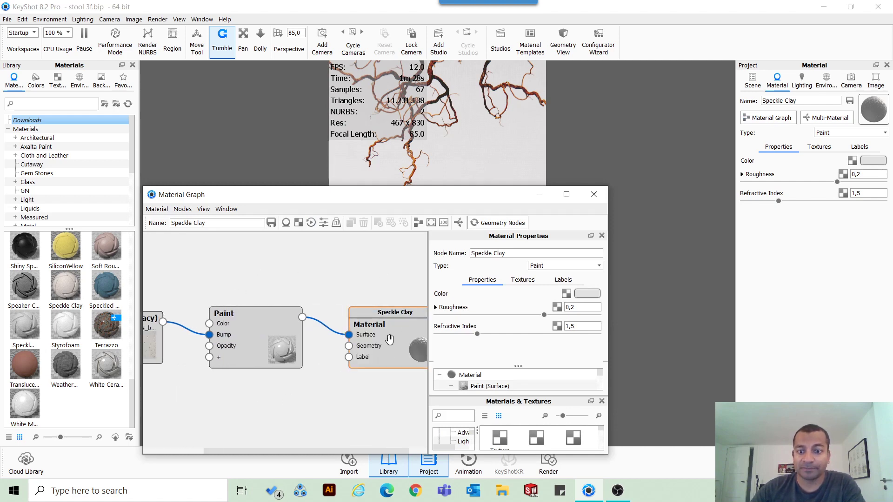
click(594, 194)
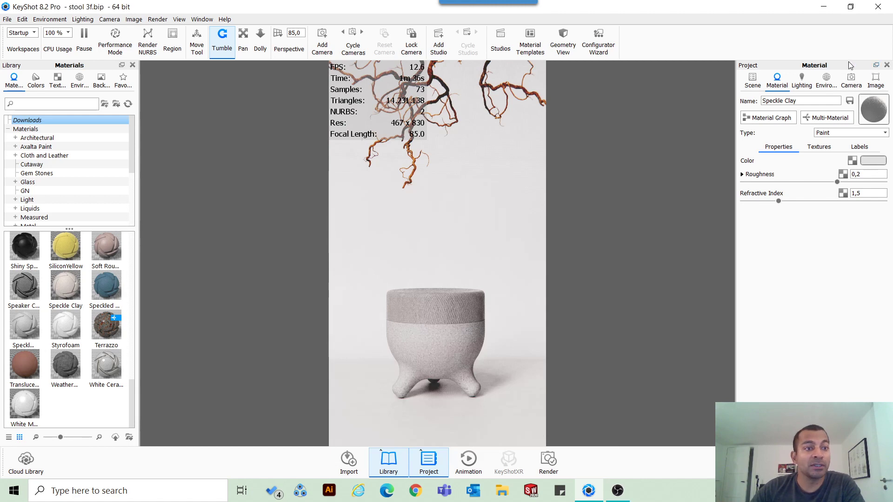
click(821, 80)
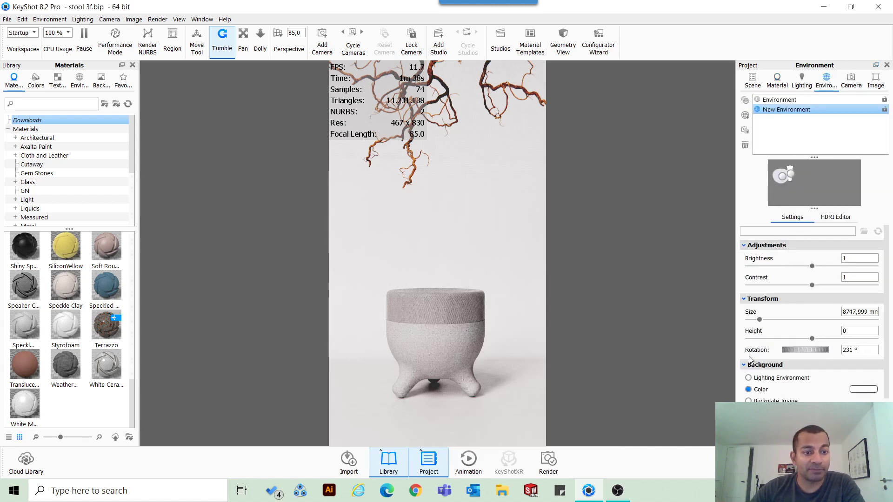
Set the background to Lighting Environment, zoom out, disable depth of field, and select the Ground plane.
click(748, 378)
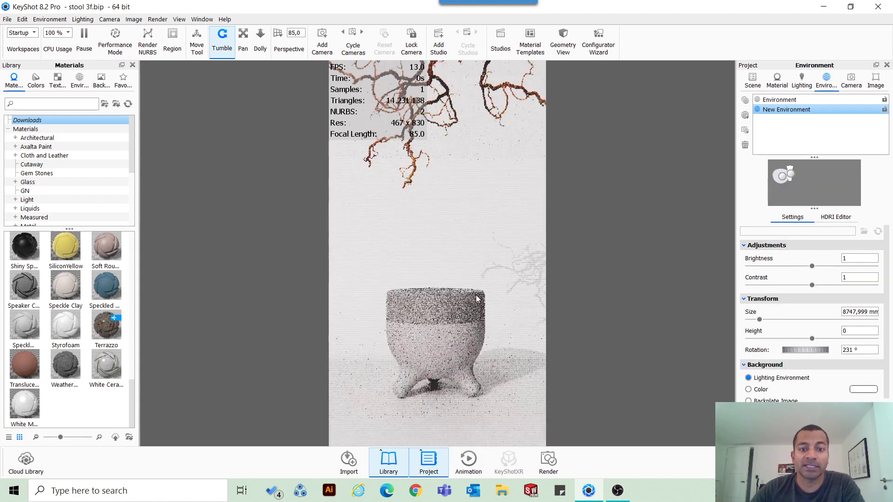
scroll(476, 296, down, 3)
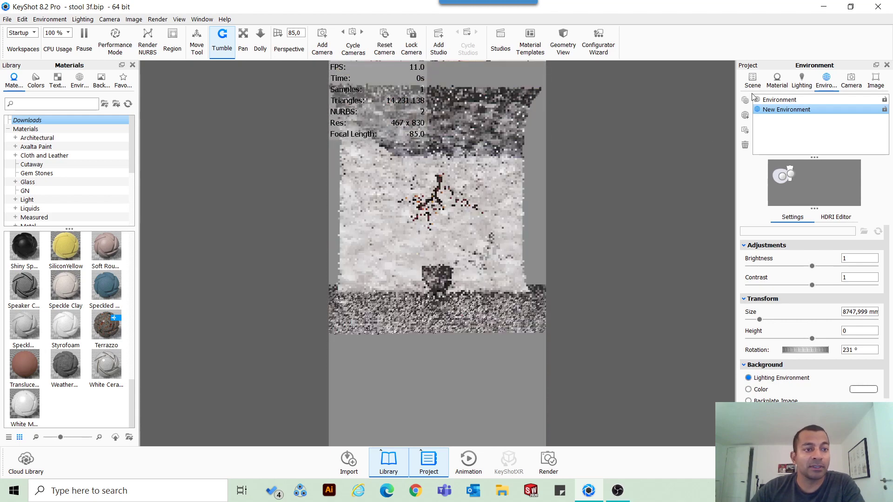
click(851, 80)
scroll(814, 288, down, 5)
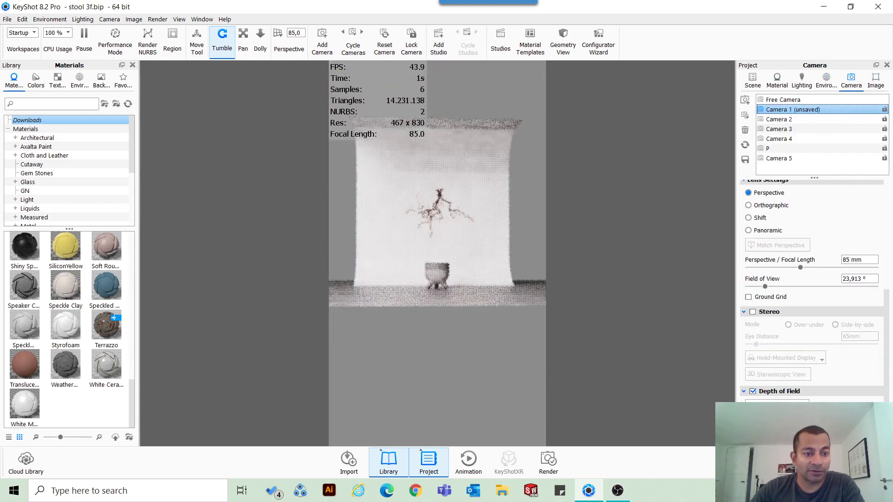
click(753, 391)
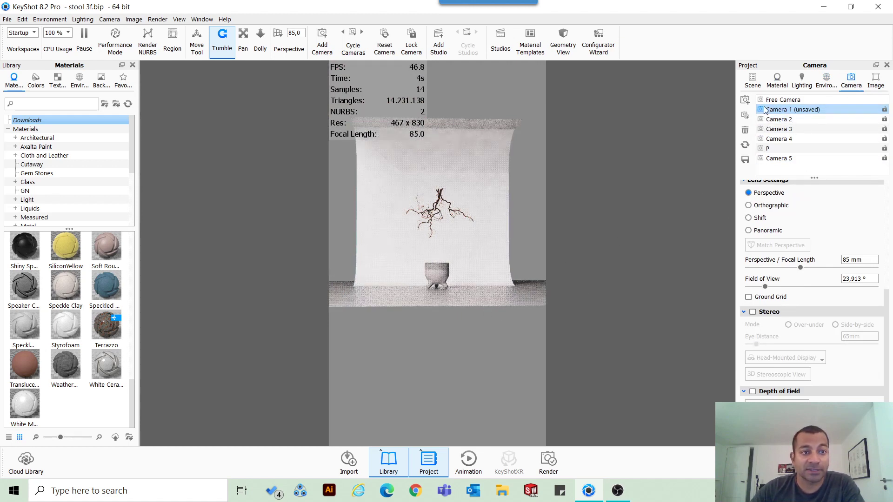
click(753, 80)
click(509, 303)
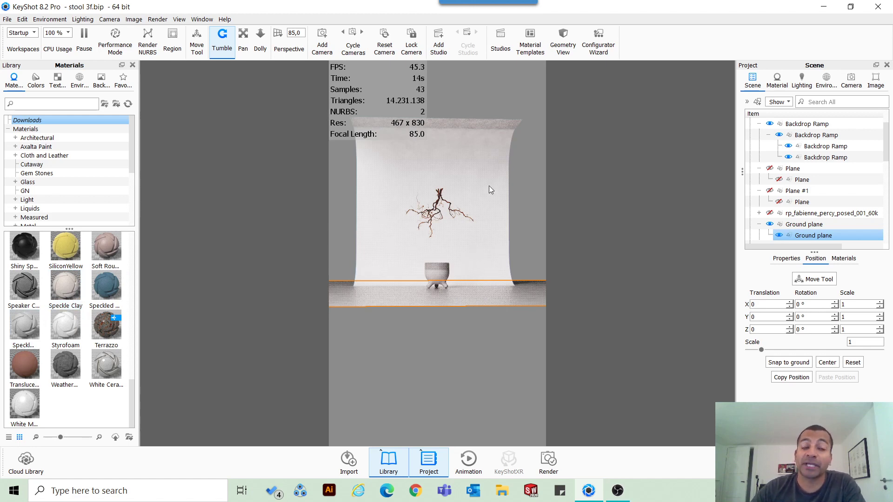
Select the lower Backdrop Ramp in the Scene tree and orbit to view it from an angle.
click(825, 136)
click(826, 147)
shift+click(827, 158)
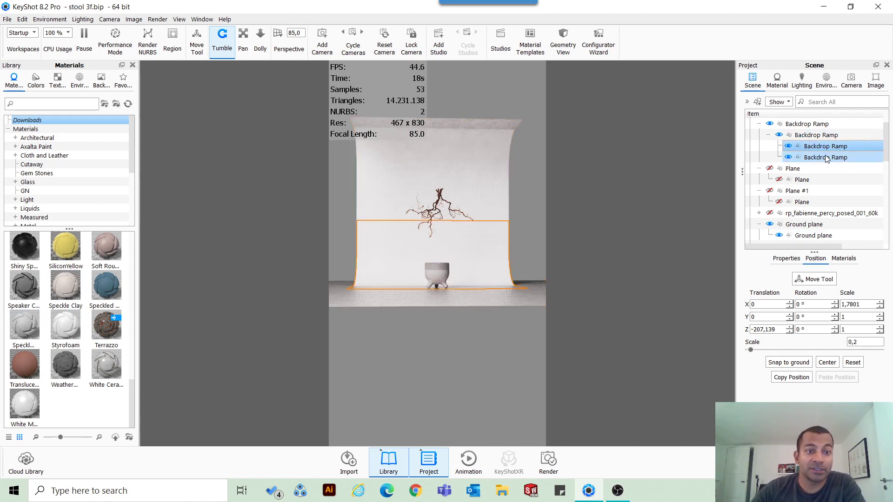
click(827, 158)
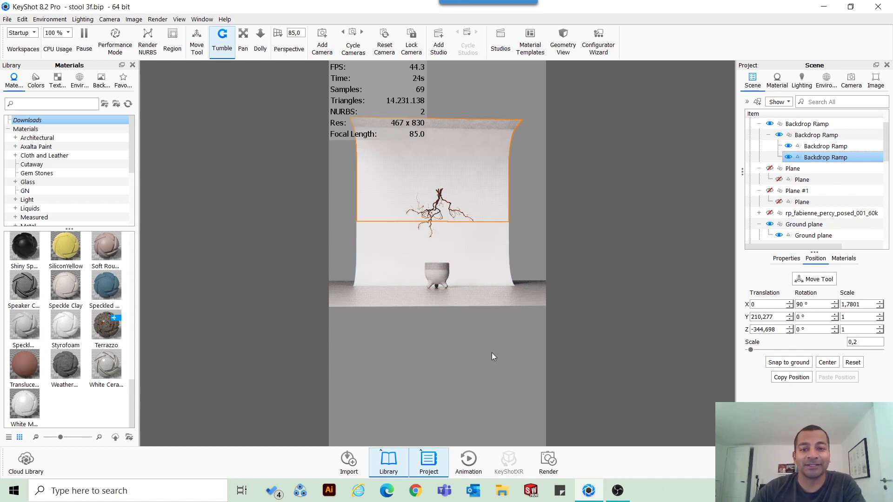
drag(413, 360, 461, 369)
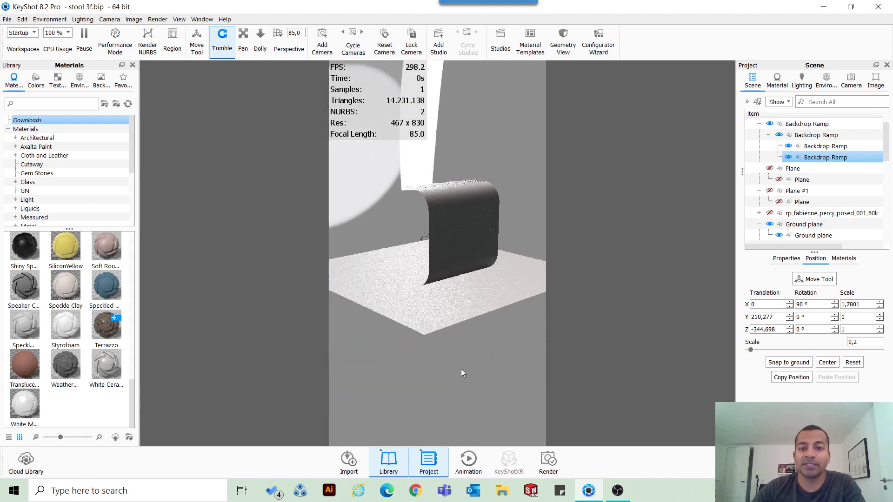
click(826, 82)
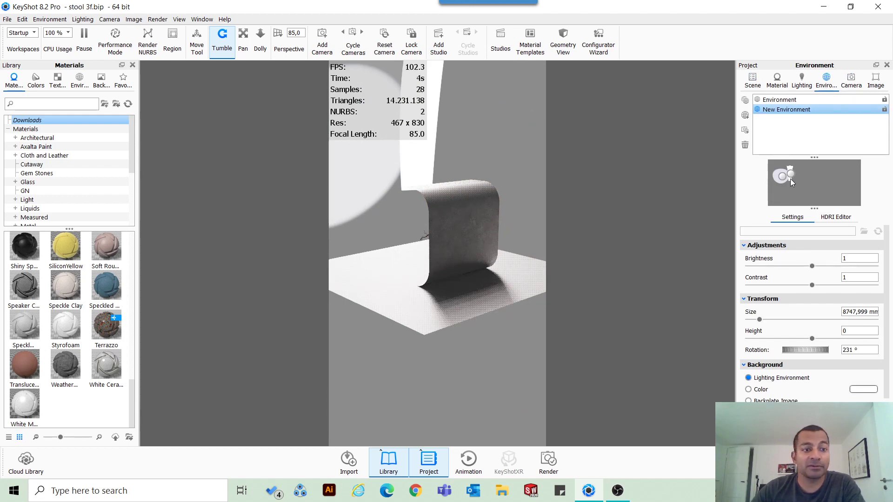
Check HDRI Pin #1 and Pin #2 (circular, radius 30), then orbit to a higher view of the set.
click(790, 176)
click(819, 218)
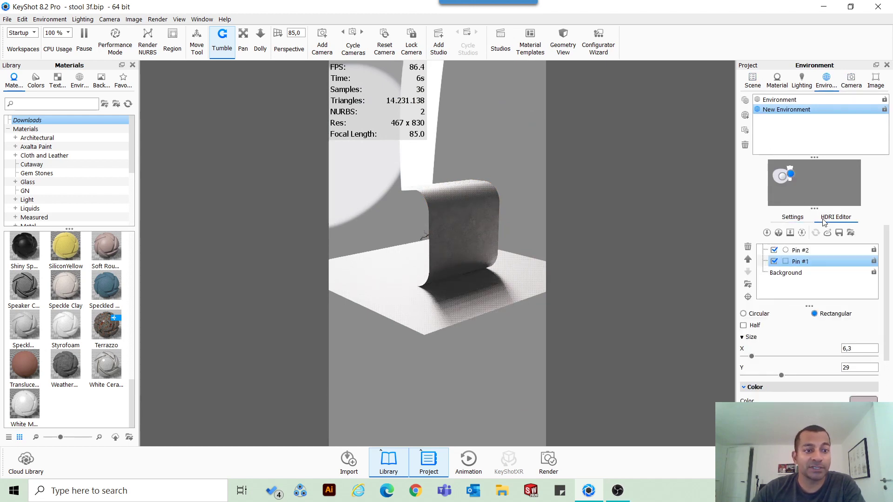
click(800, 261)
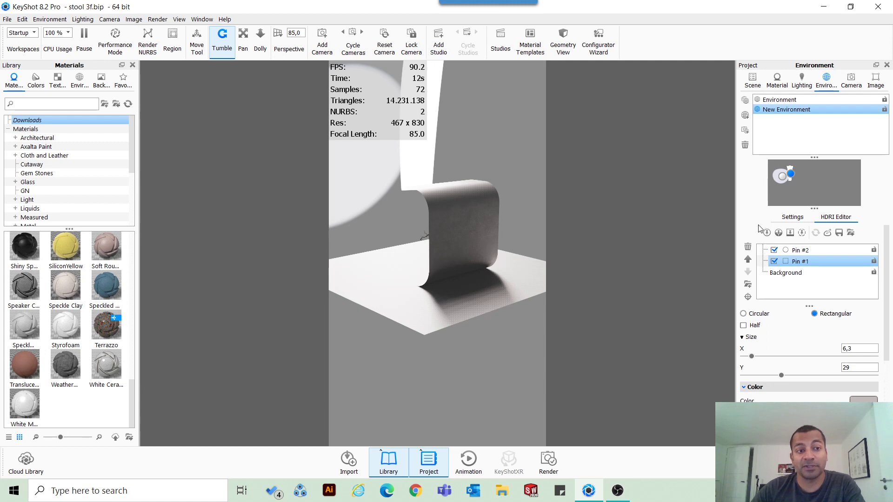
click(784, 176)
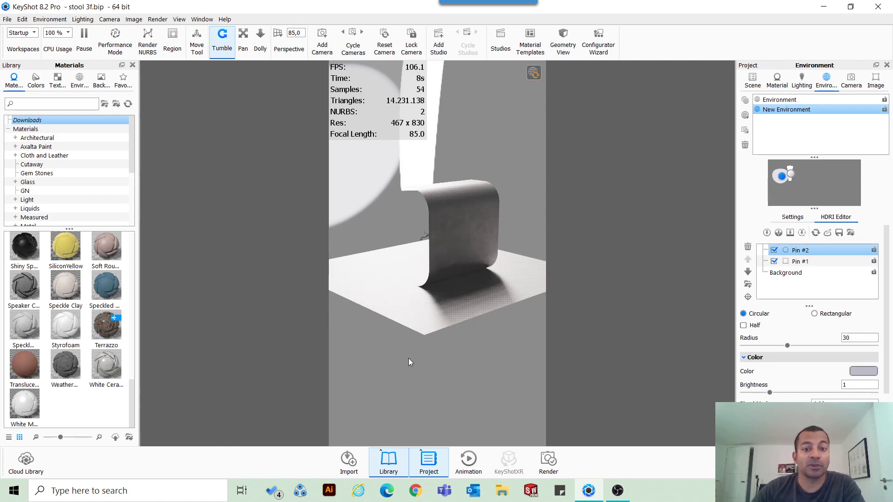
drag(409, 360, 534, 378)
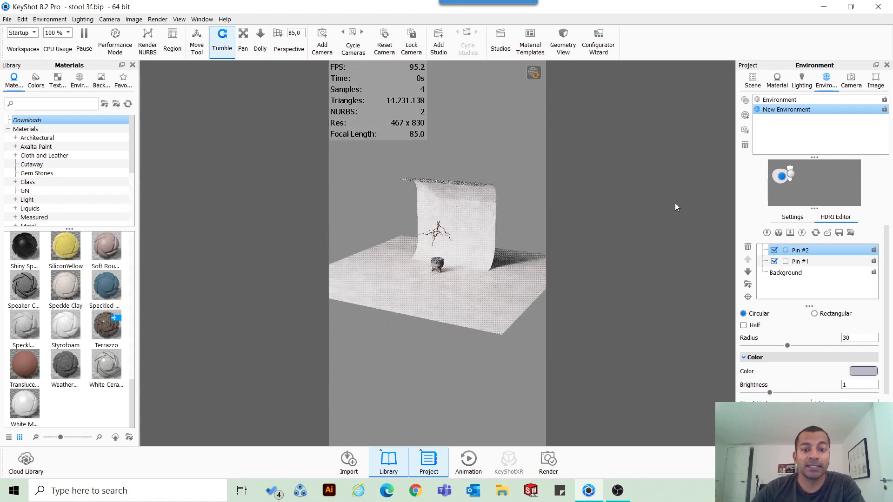
Revert Camera 1 to its saved close-up and apply the Photographic Image Style 1.
click(851, 80)
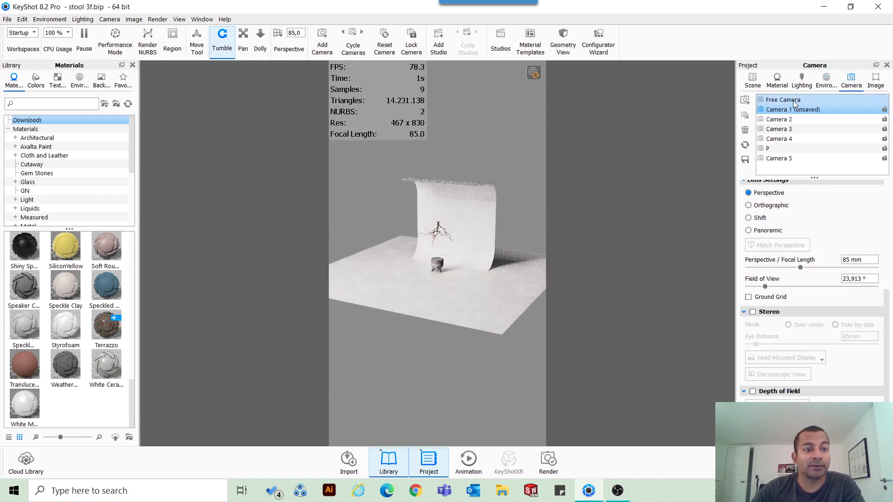
click(745, 147)
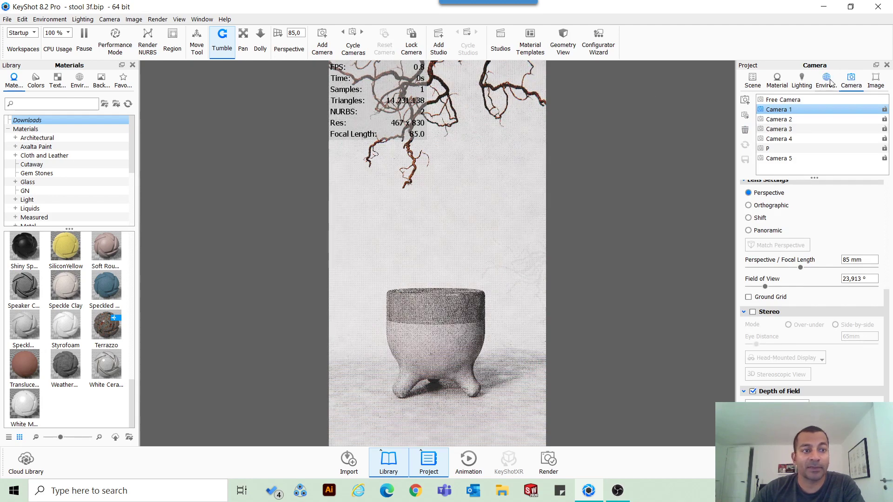
click(876, 79)
click(796, 136)
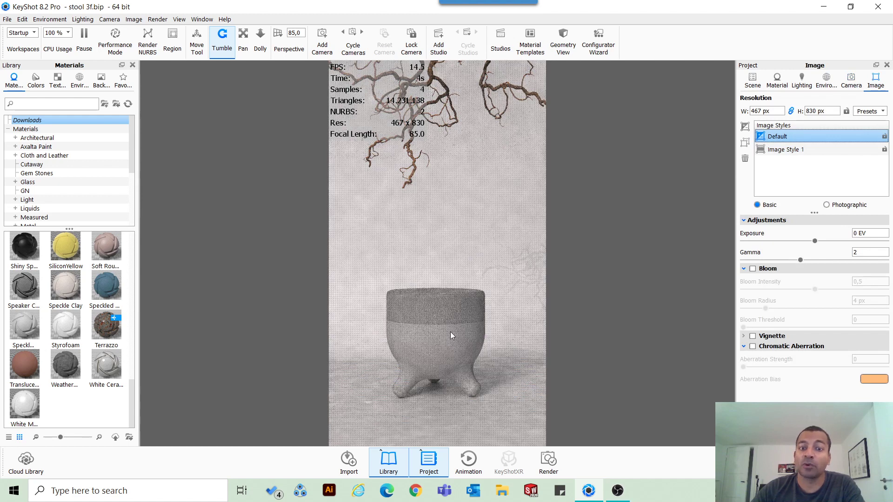
click(799, 149)
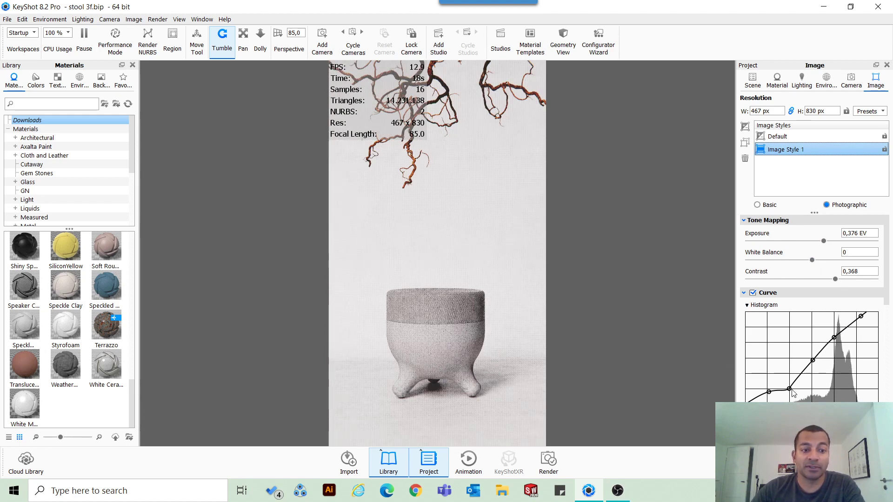
Review the style's curve, midtones -0.746, highlights 0.405 and chromatic aberration 0.3.
scroll(795, 392, down, 2)
scroll(795, 392, down, 1)
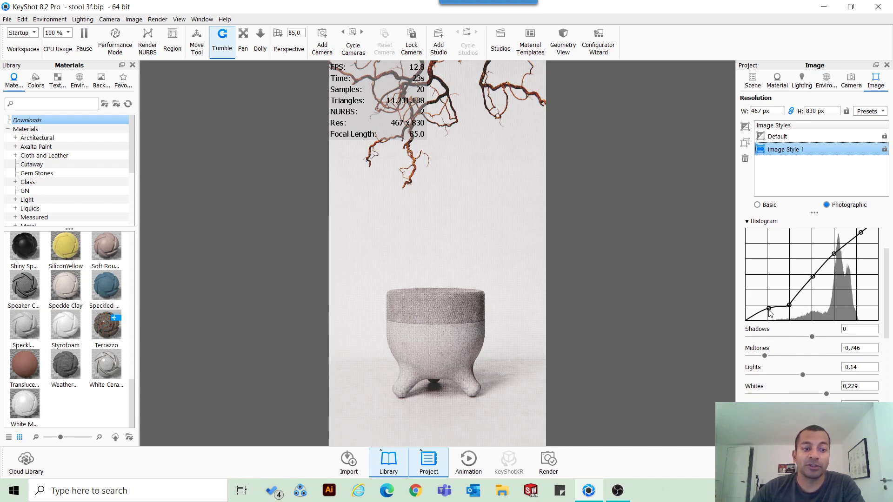
scroll(777, 362, up, 1)
scroll(777, 362, down, 3)
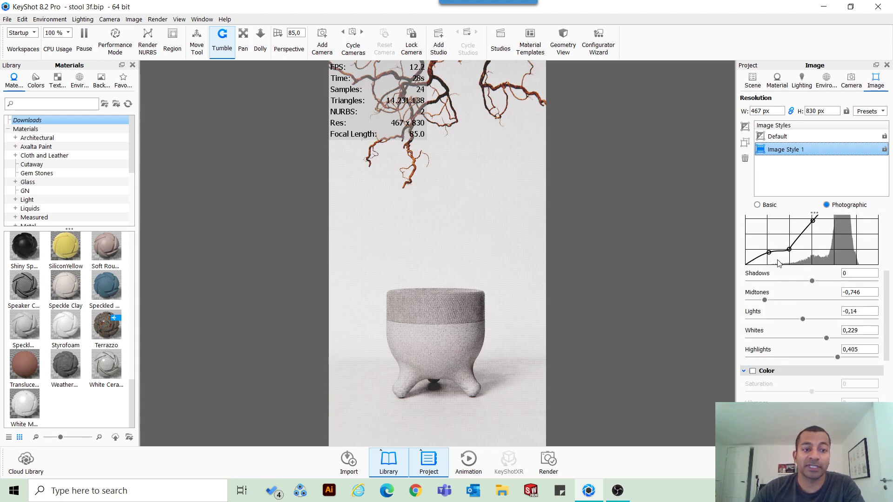
scroll(787, 351, down, 4)
scroll(789, 354, down, 1)
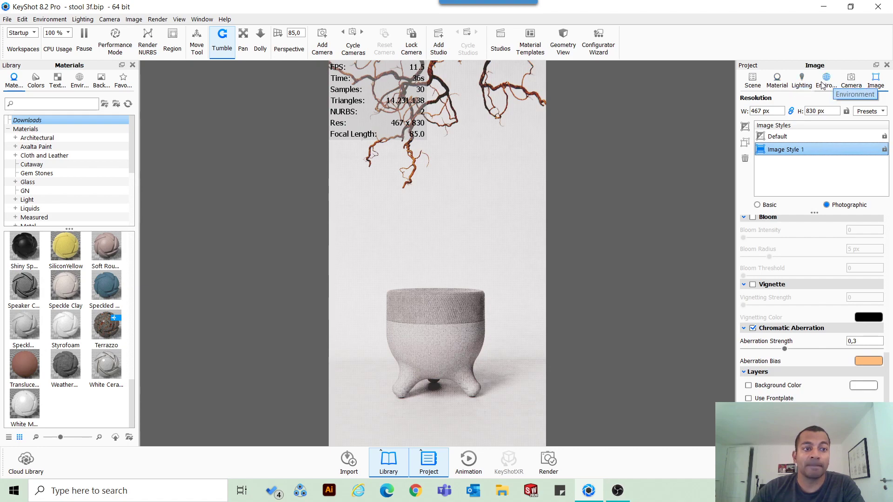
Switch the view to Camera 5's 85 mm close-up of the stool leg, keeping Image Style 1.
click(851, 80)
drag(772, 159, 768, 154)
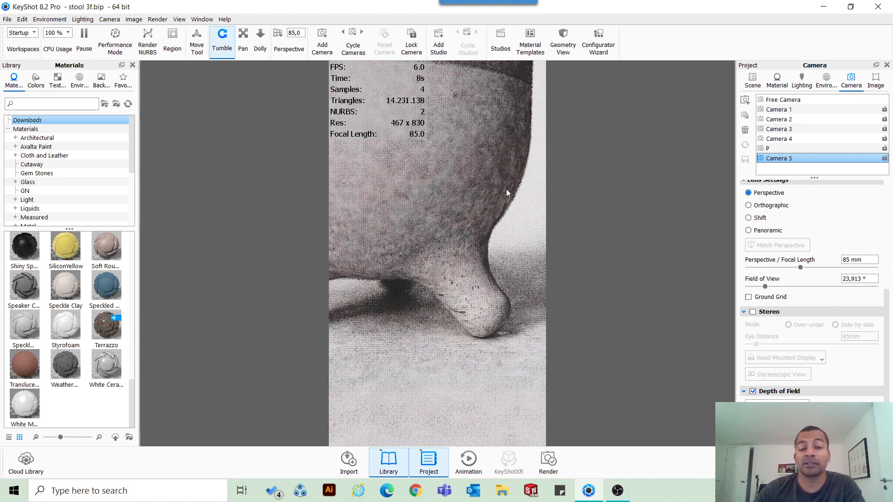
click(873, 84)
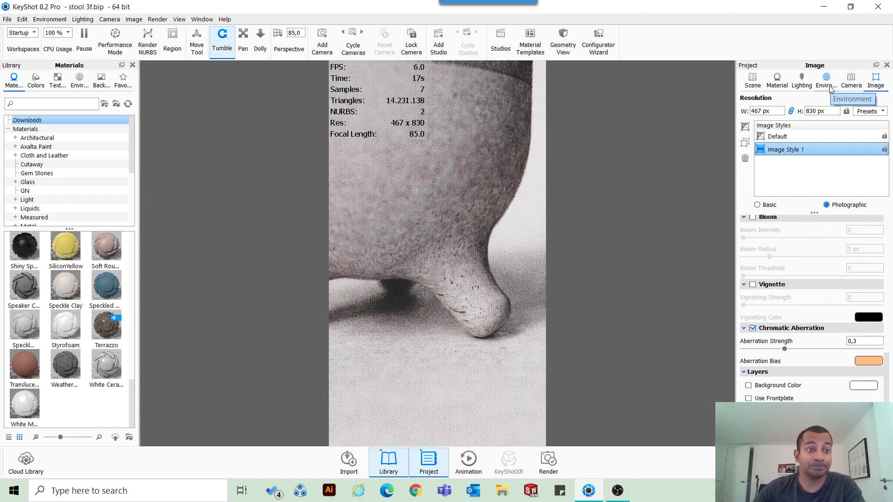
Review the camera, image style, environment, lighting and scene settings, then switch back to Camera 1.
click(851, 83)
click(882, 86)
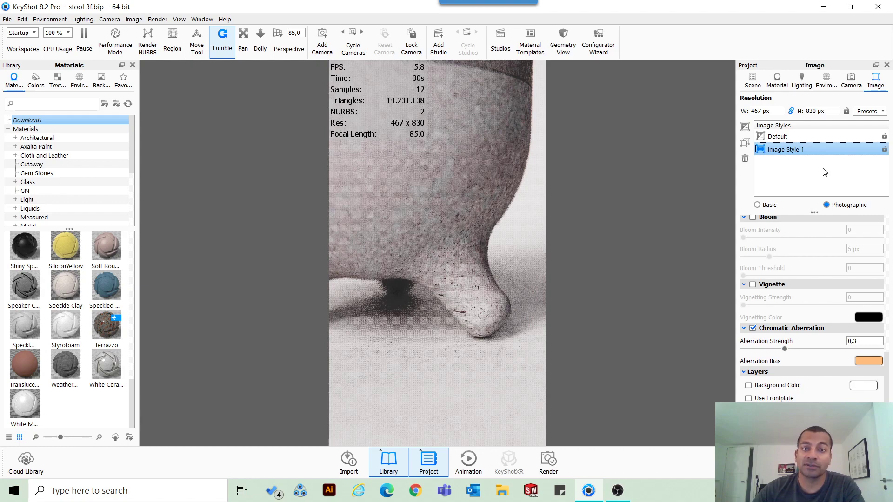
click(855, 80)
click(824, 84)
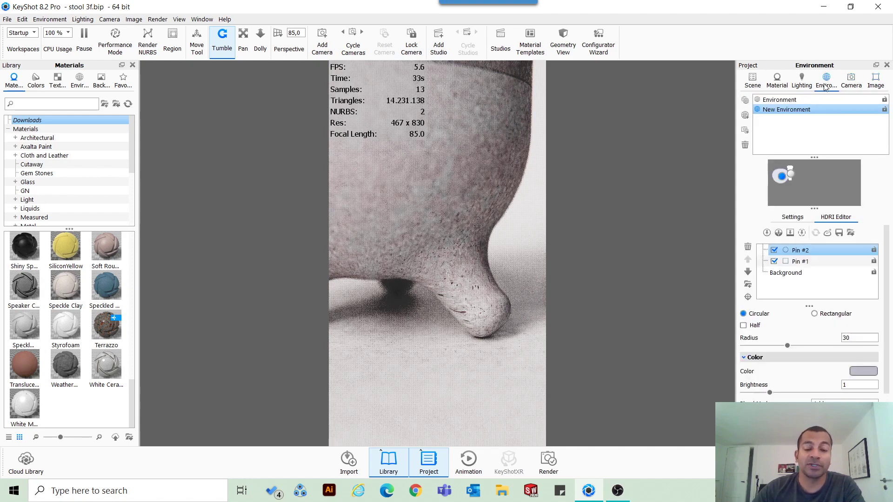
click(801, 82)
click(755, 84)
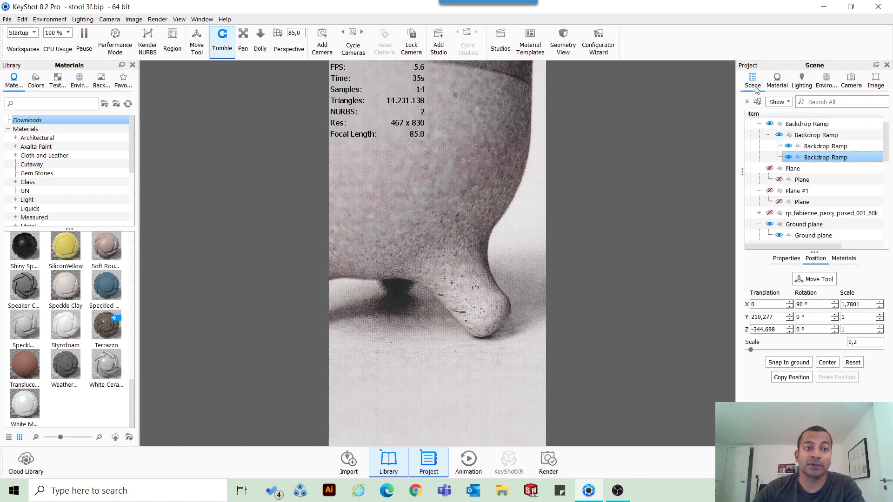
click(849, 83)
click(779, 109)
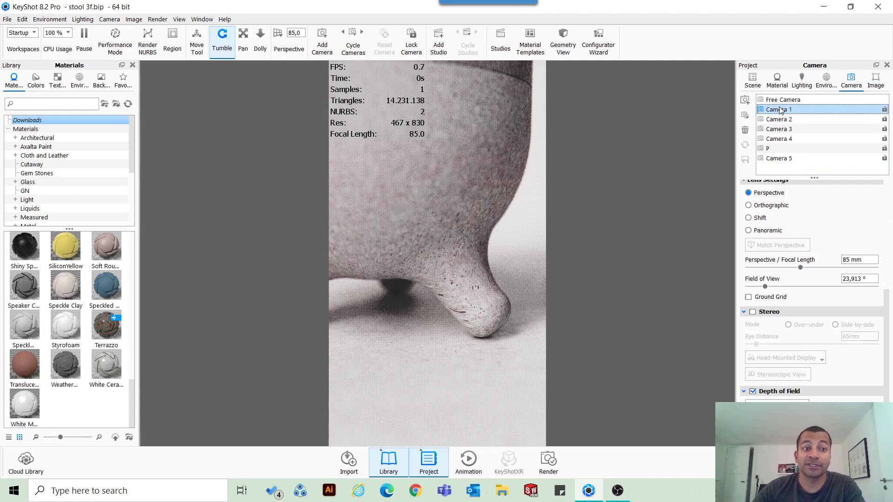